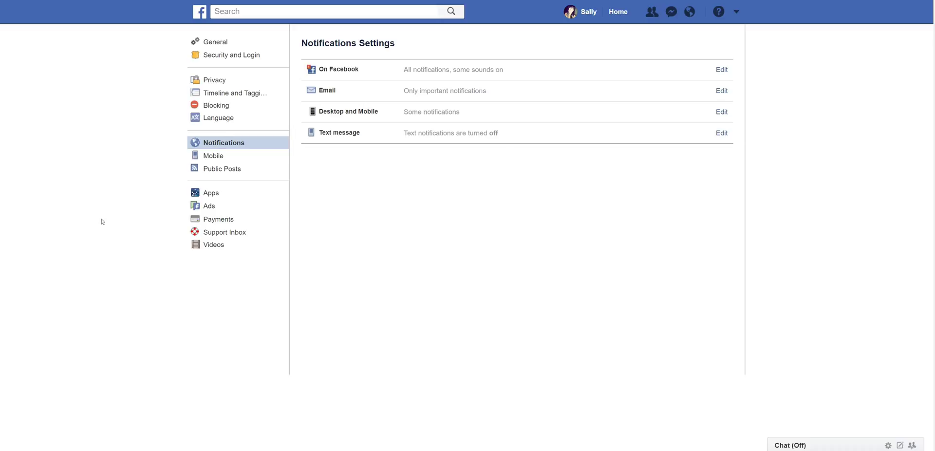
- Expand the On Facebook notification settings and scroll through the notification types
{"action": "left_click", "coordinate": [737, 12]}
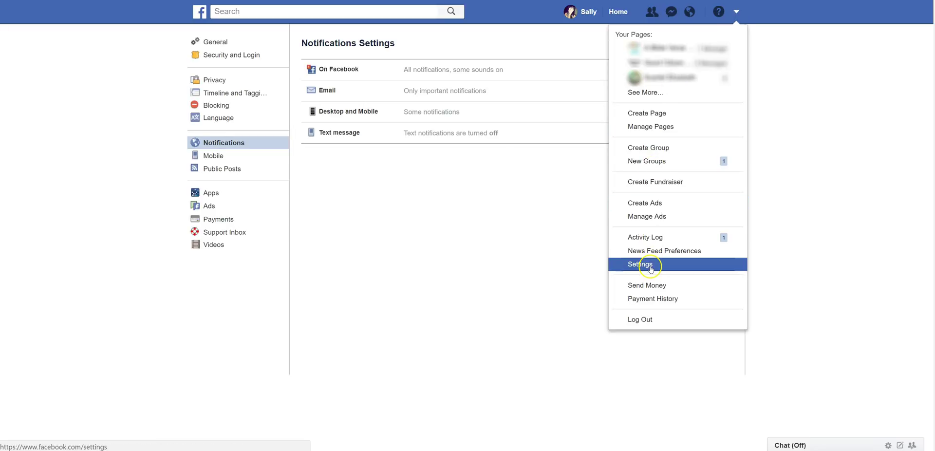
{"action": "left_click", "coordinate": [236, 142]}
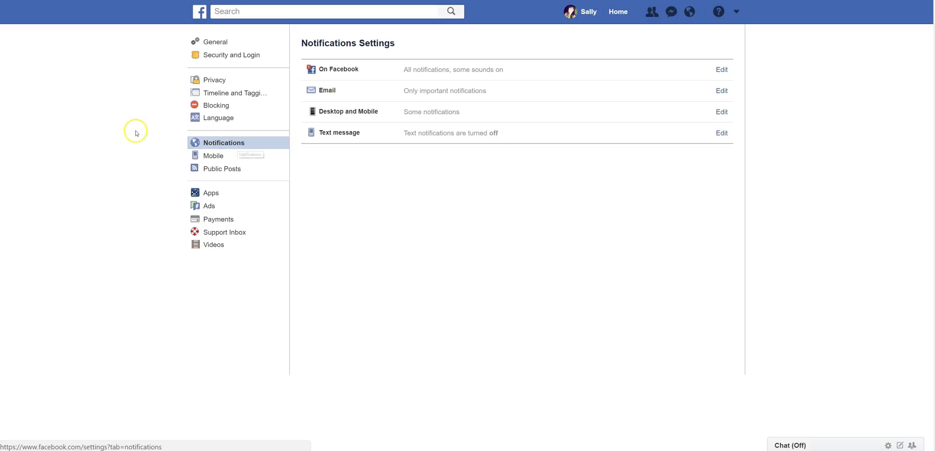
{"action": "left_click", "coordinate": [371, 70]}
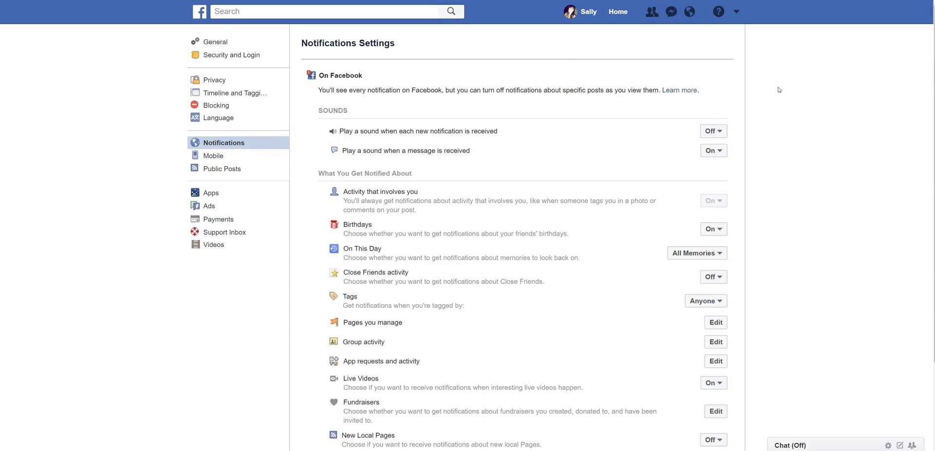
{"action": "scroll", "coordinate": [779, 90], "scroll_direction": "down", "scroll_amount": 1}
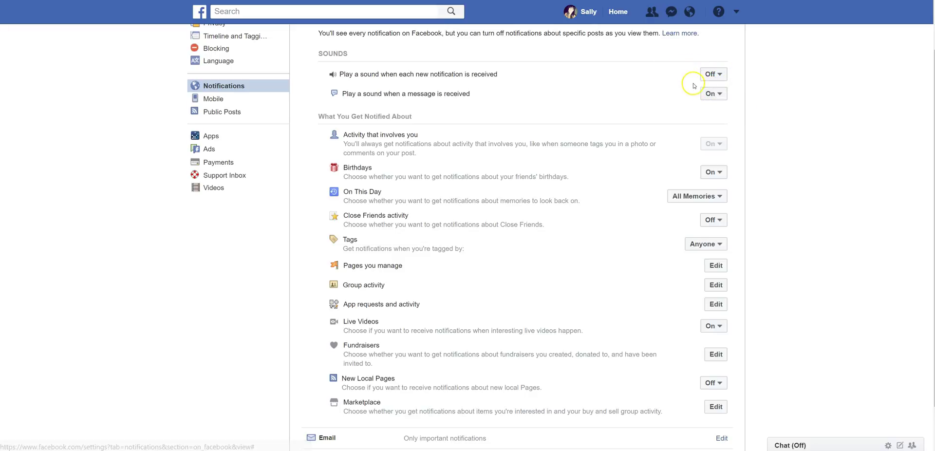
{"action": "scroll", "coordinate": [720, 79], "scroll_direction": "down", "scroll_amount": 1}
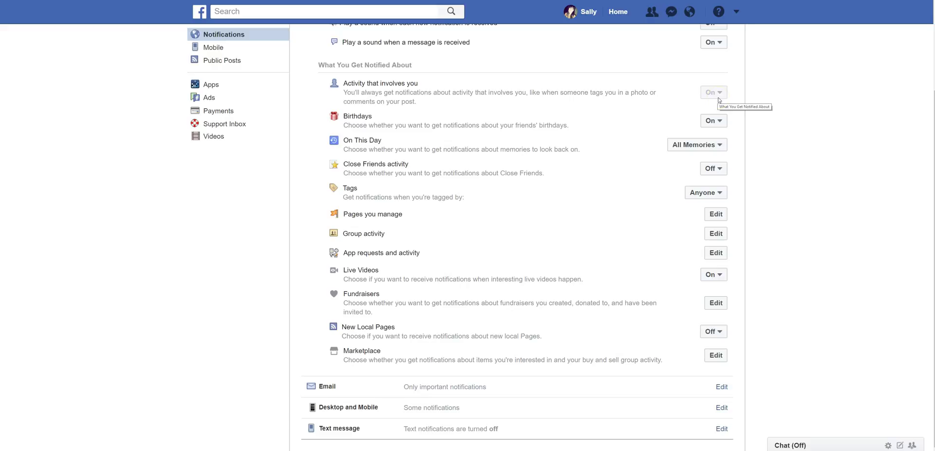
- Review the On This Day memory choices, keeping it at All Memories
{"action": "left_click", "coordinate": [604, 93]}
{"action": "left_click", "coordinate": [799, 91]}
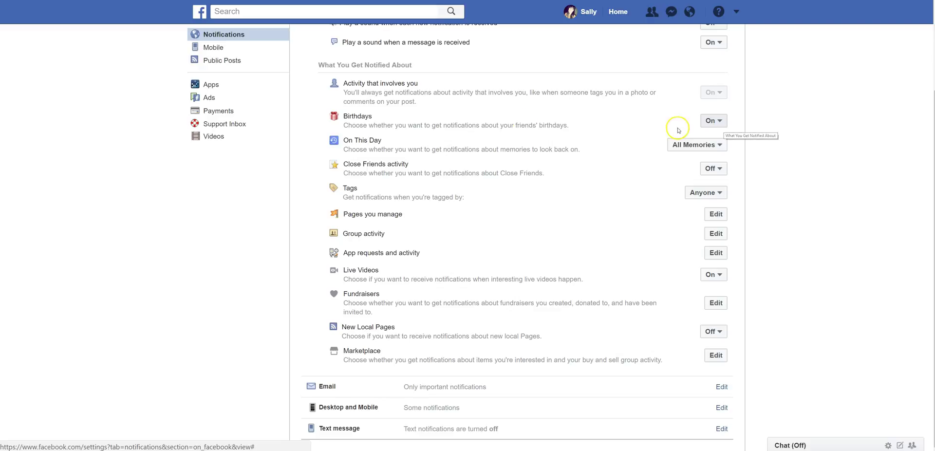
{"action": "left_click", "coordinate": [388, 150]}
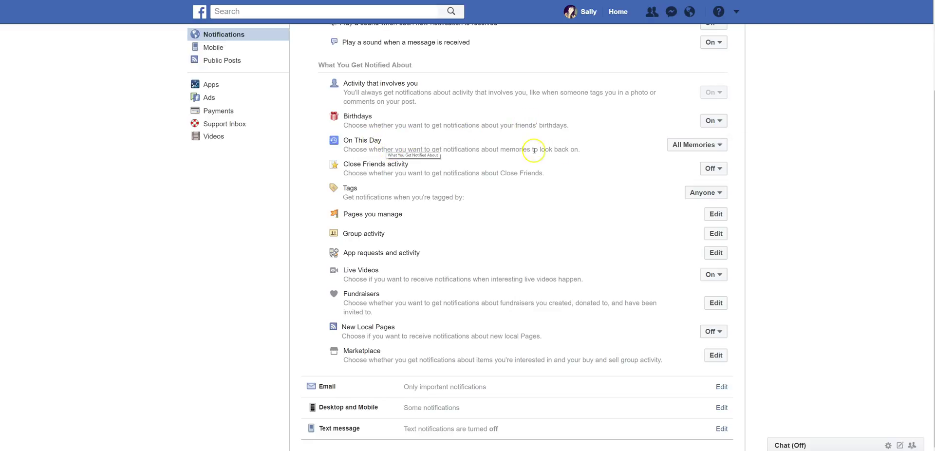
{"action": "left_click", "coordinate": [718, 146]}
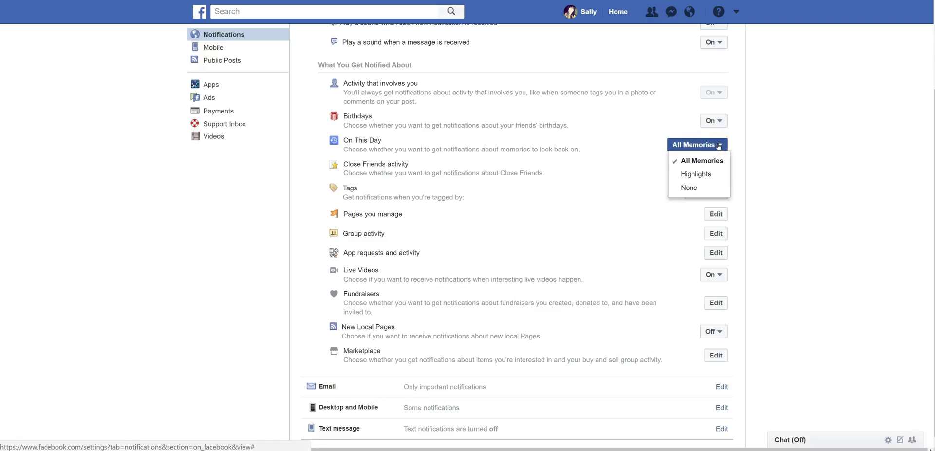
{"action": "left_click", "coordinate": [709, 179]}
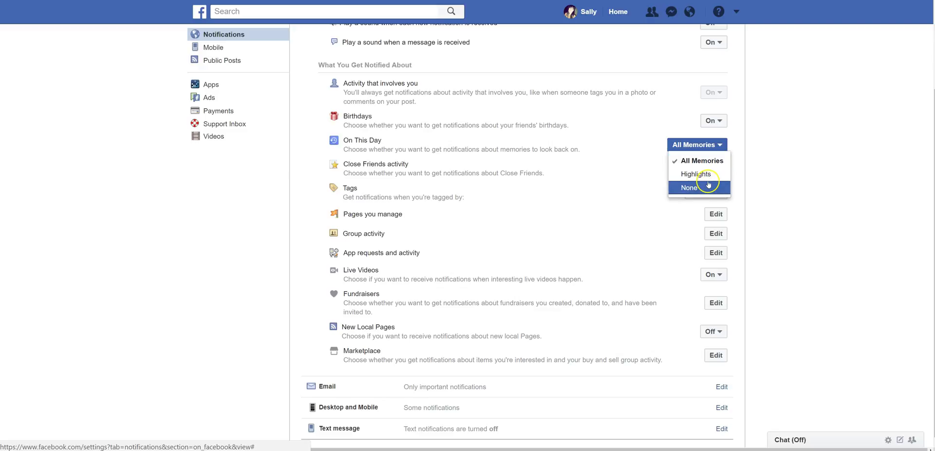
{"action": "left_click", "coordinate": [790, 137]}
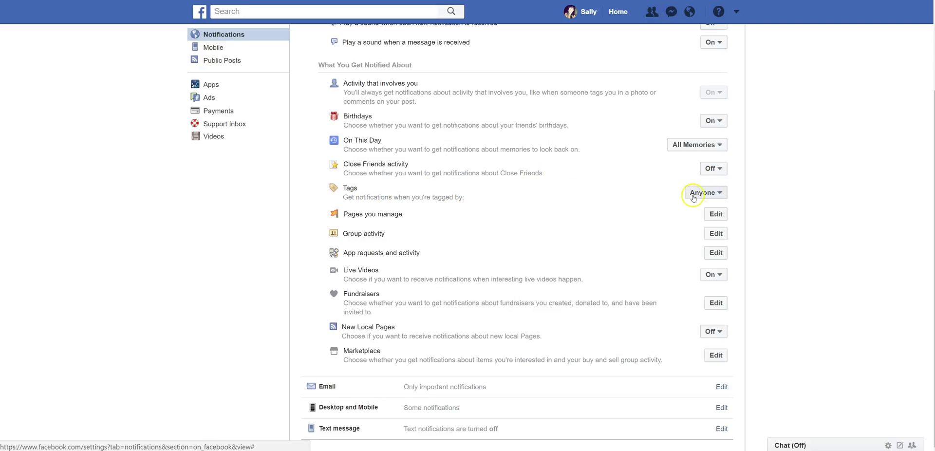
- Set Live Videos to Suggestions Off, leaving Tags at Anyone
{"action": "left_click", "coordinate": [719, 192]}
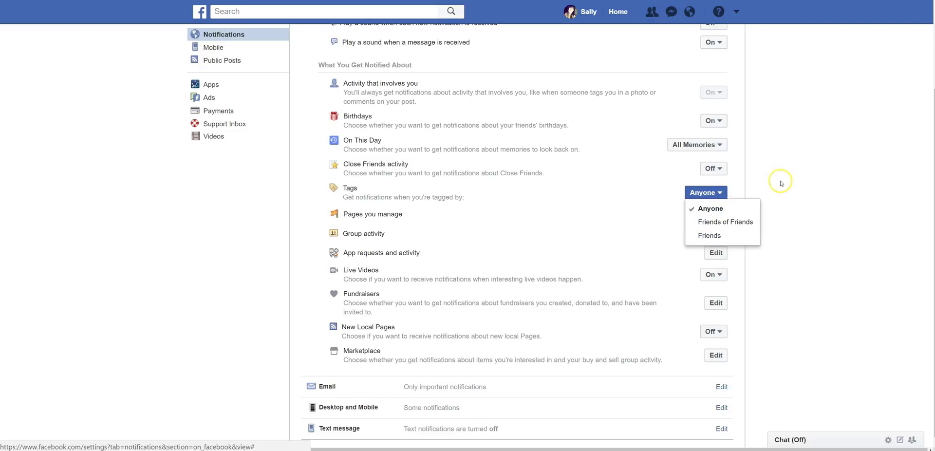
{"action": "left_click", "coordinate": [803, 176]}
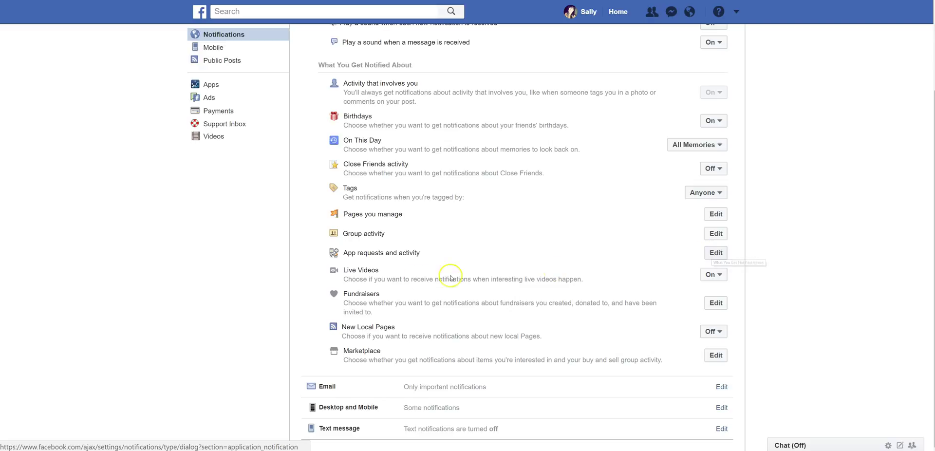
{"action": "left_click", "coordinate": [726, 279]}
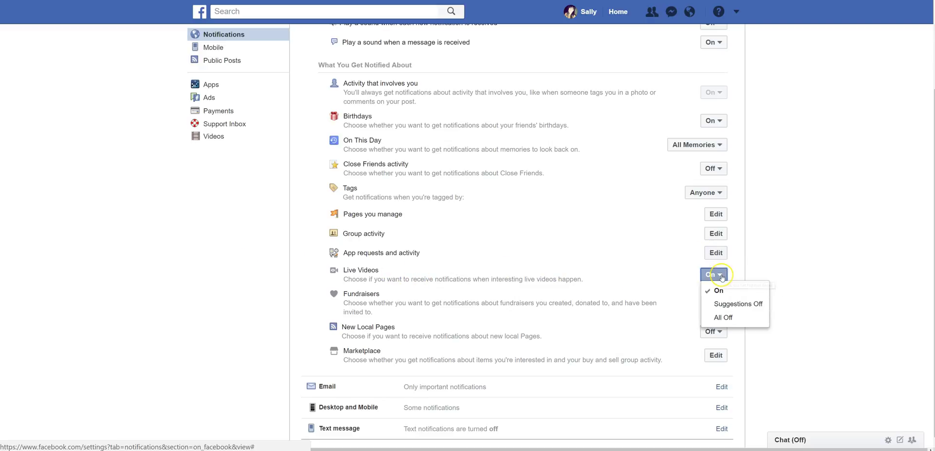
{"action": "left_click", "coordinate": [736, 306]}
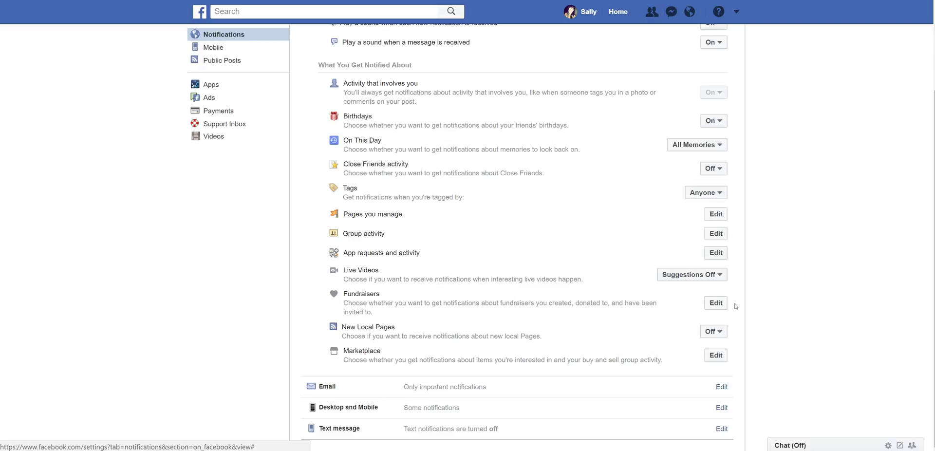
{"action": "left_click", "coordinate": [763, 280]}
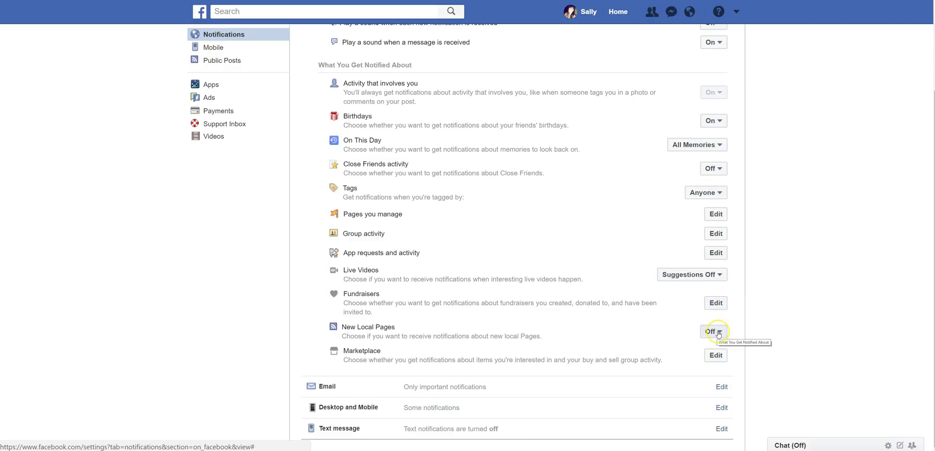
{"action": "left_click", "coordinate": [702, 333]}
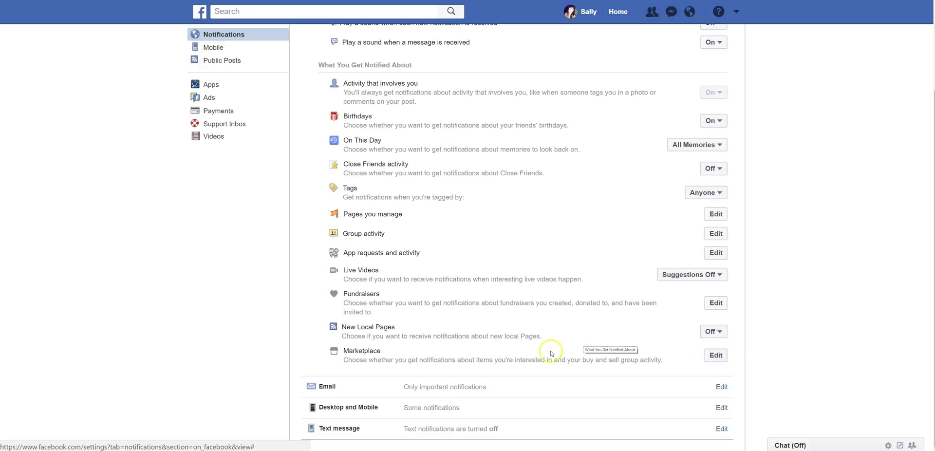
- Set email to 'Only notifications about your account, security and privacy' and confirm Turn Off
{"action": "left_click", "coordinate": [512, 389]}
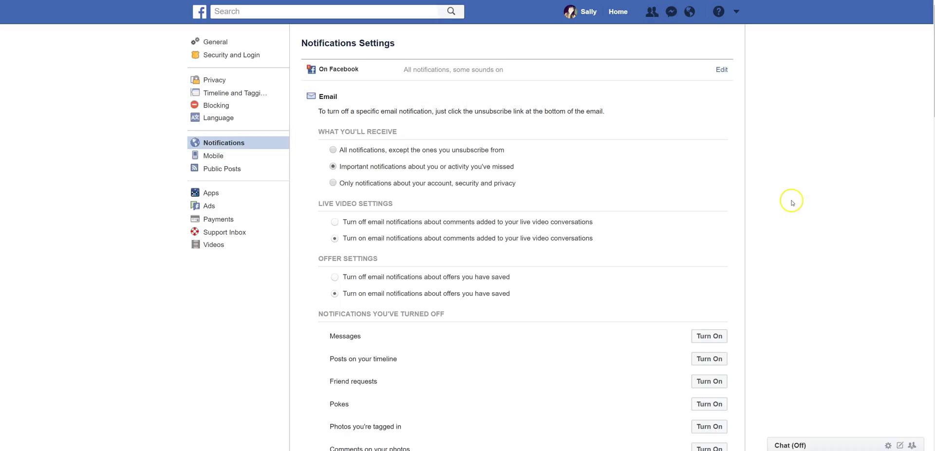
{"action": "scroll", "coordinate": [790, 202], "scroll_direction": "down", "scroll_amount": 2}
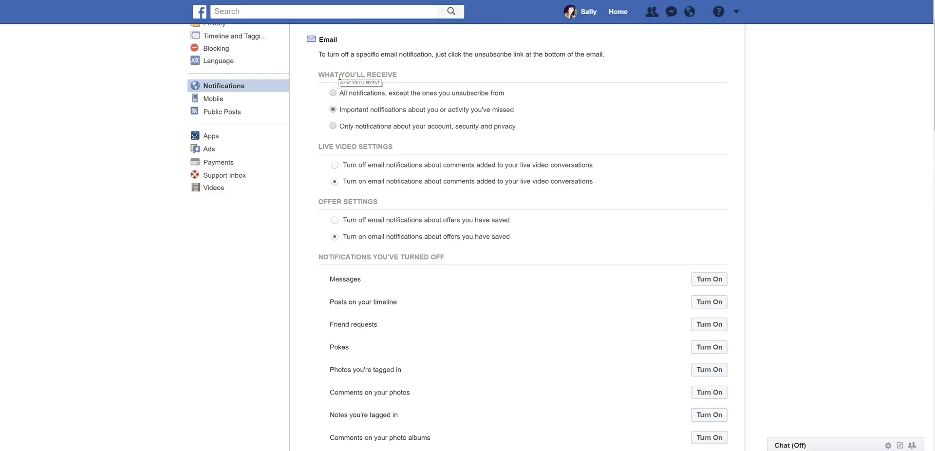
{"action": "left_click", "coordinate": [333, 126]}
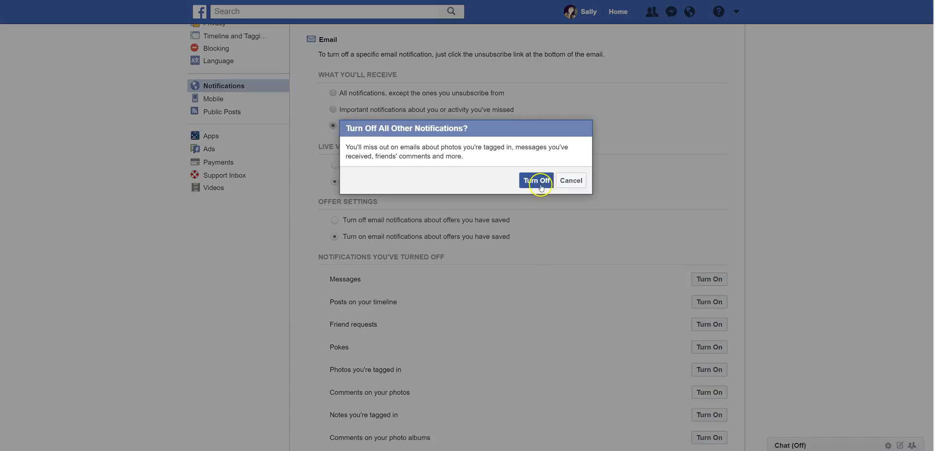
{"action": "left_click", "coordinate": [538, 180]}
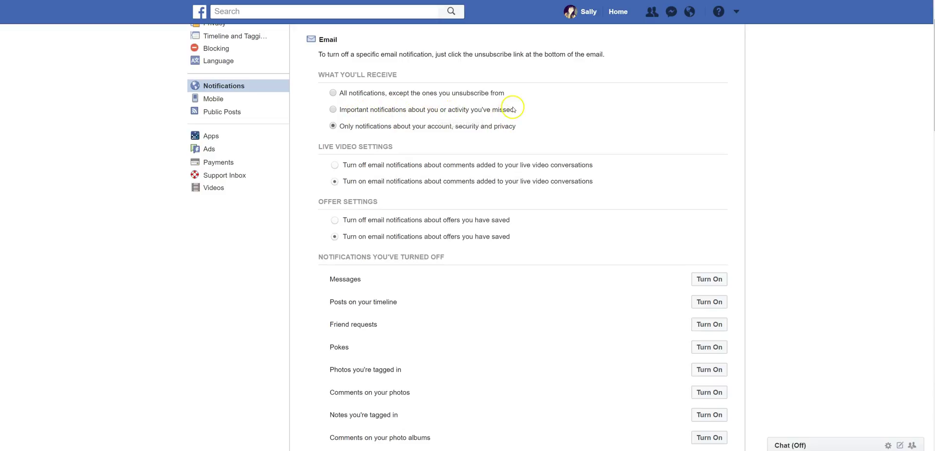
- Turn off email notifications for comments on your live videos and for saved offers
{"action": "scroll", "coordinate": [854, 132], "scroll_direction": "down", "scroll_amount": 1}
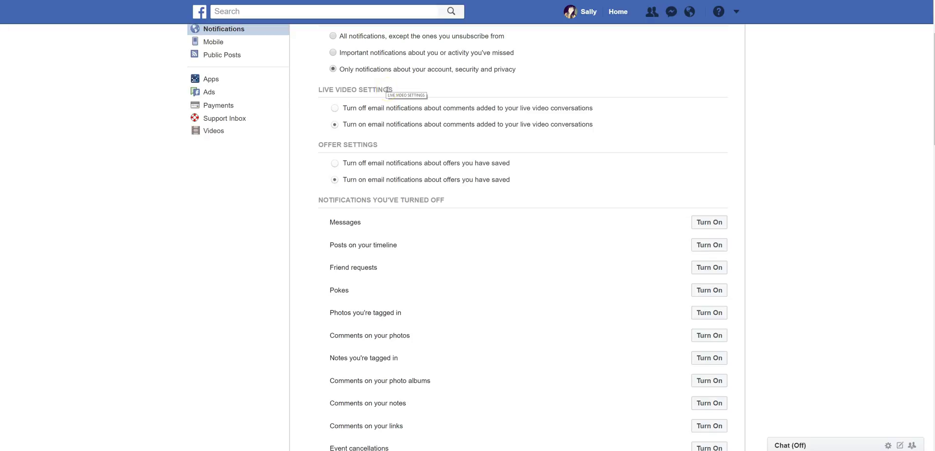
{"action": "left_click", "coordinate": [335, 110]}
{"action": "left_click", "coordinate": [555, 109]}
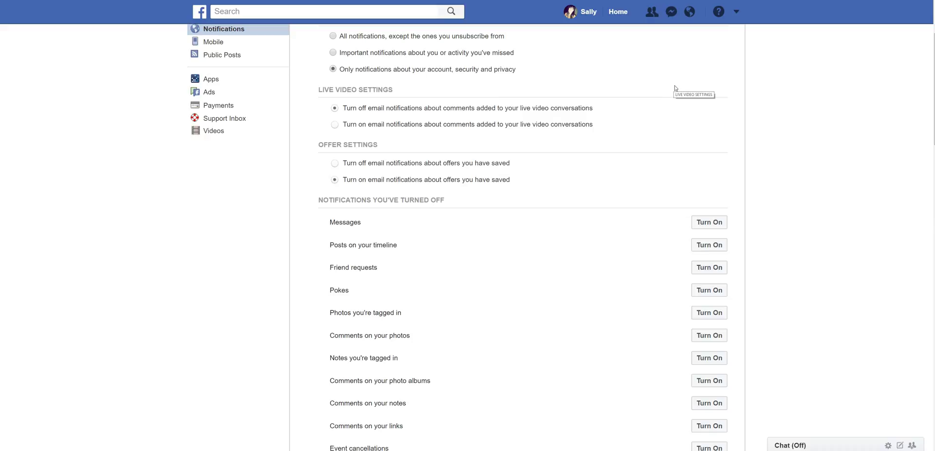
{"action": "scroll", "coordinate": [508, 116], "scroll_direction": "down", "scroll_amount": 1}
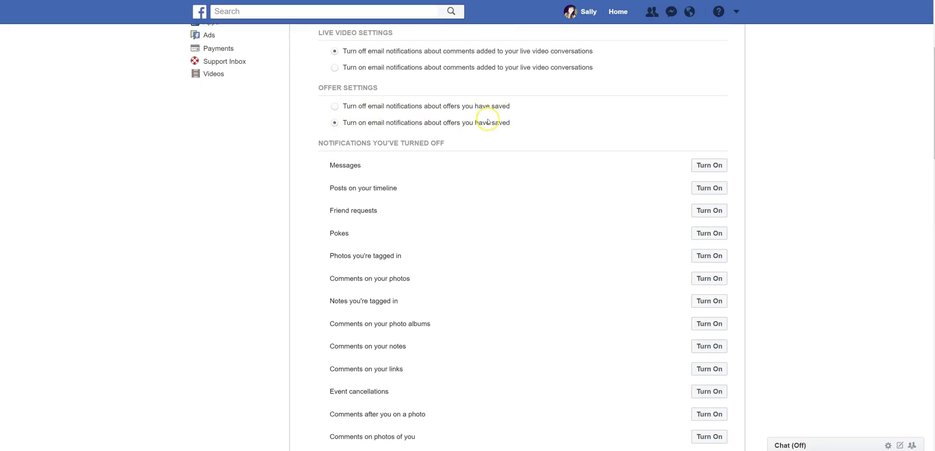
{"action": "left_click", "coordinate": [335, 106]}
{"action": "scroll", "coordinate": [711, 132], "scroll_direction": "up", "scroll_amount": 4}
{"action": "scroll", "coordinate": [710, 132], "scroll_direction": "down", "scroll_amount": 1}
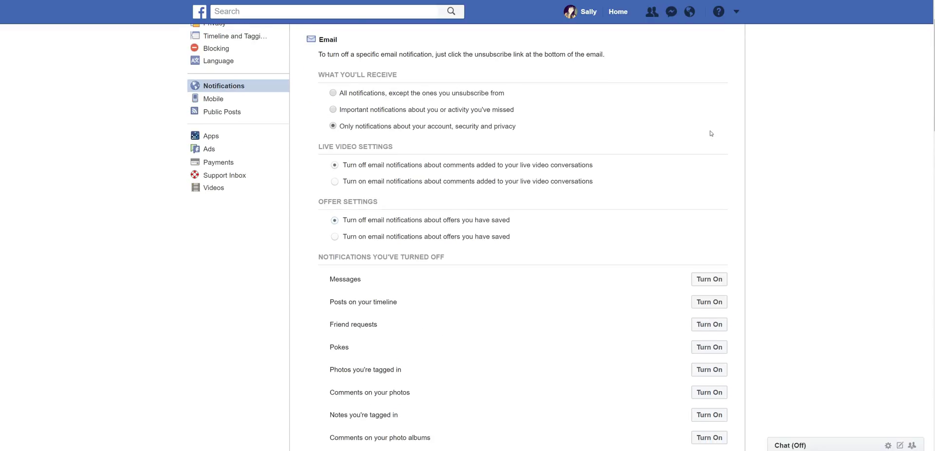
{"action": "scroll", "coordinate": [806, 212], "scroll_direction": "down", "scroll_amount": 3}
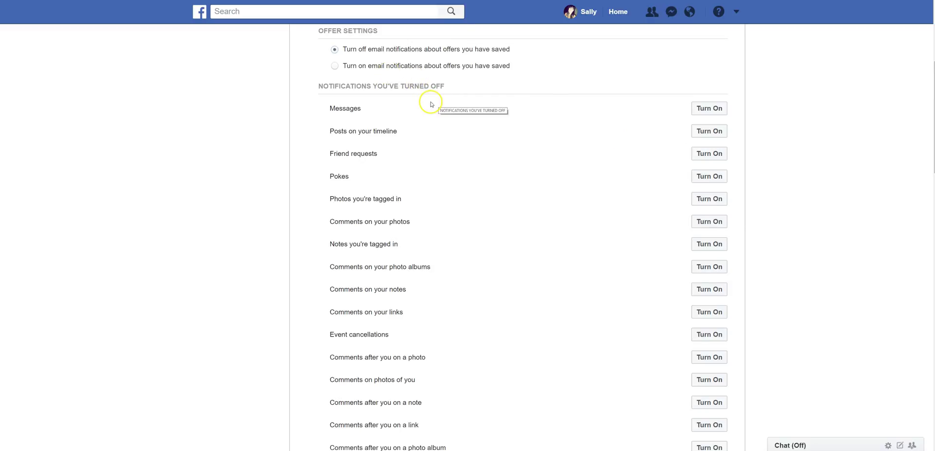
{"action": "scroll", "coordinate": [431, 103], "scroll_direction": "down", "scroll_amount": 2}
{"action": "scroll", "coordinate": [507, 117], "scroll_direction": "up", "scroll_amount": 2}
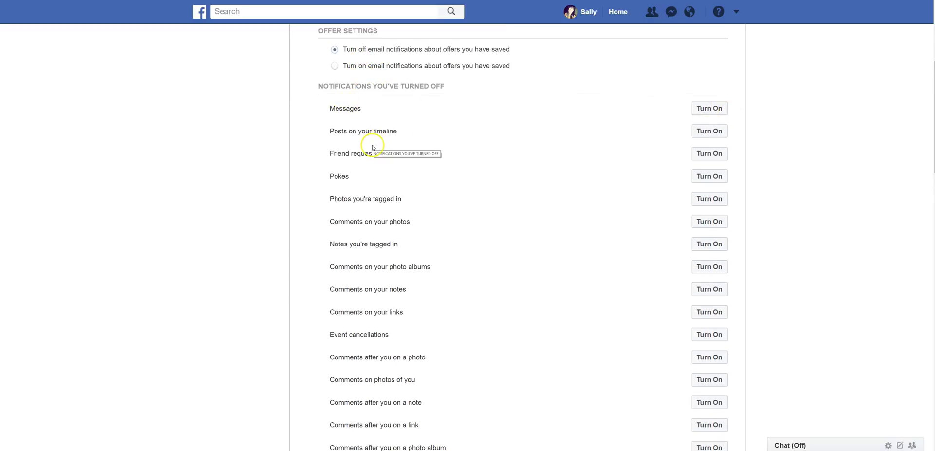
{"action": "scroll", "coordinate": [373, 145], "scroll_direction": "down", "scroll_amount": 1}
{"action": "scroll", "coordinate": [373, 145], "scroll_direction": "down", "scroll_amount": 1}
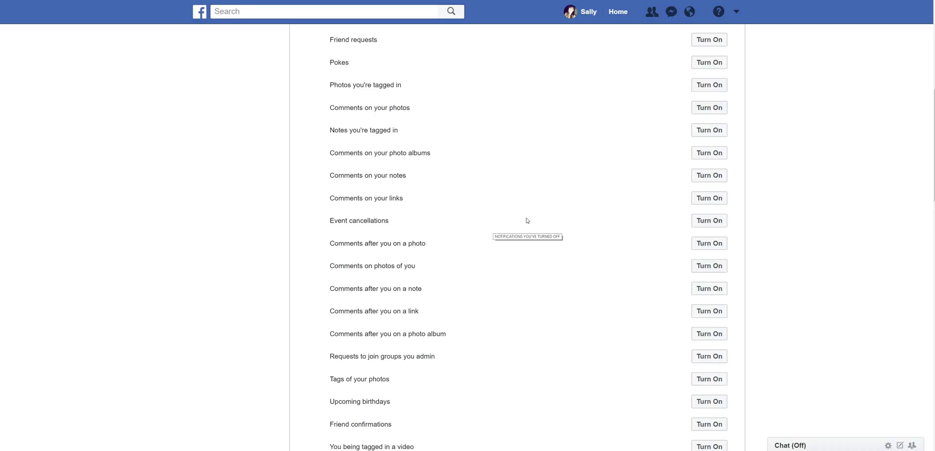
{"action": "scroll", "coordinate": [527, 220], "scroll_direction": "down", "scroll_amount": 3}
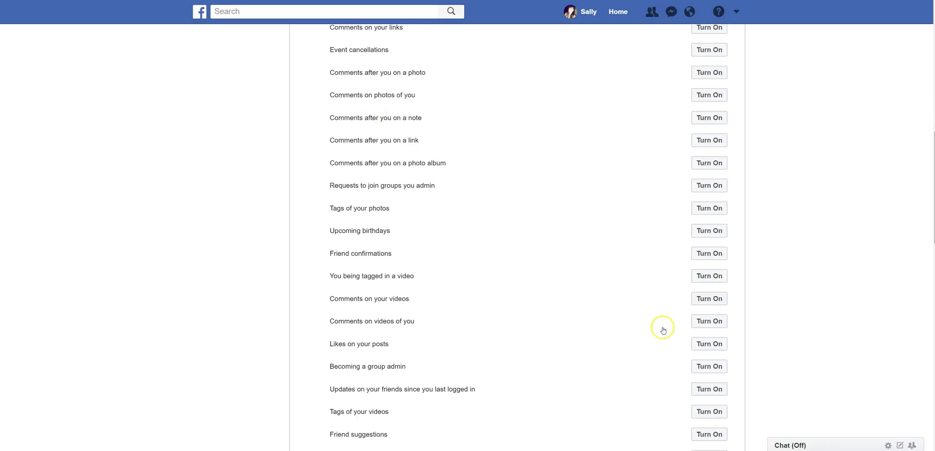
{"action": "scroll", "coordinate": [681, 236], "scroll_direction": "up", "scroll_amount": 1}
{"action": "scroll", "coordinate": [557, 205], "scroll_direction": "down", "scroll_amount": 3}
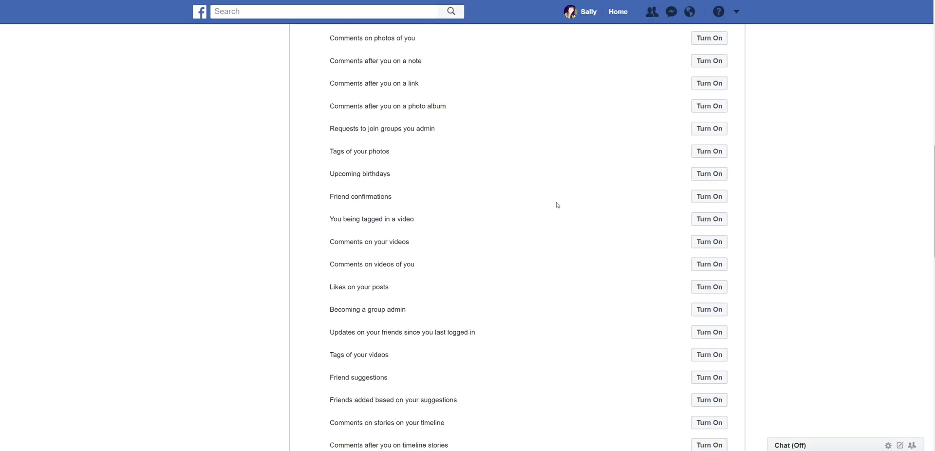
{"action": "scroll", "coordinate": [558, 205], "scroll_direction": "down", "scroll_amount": 10}
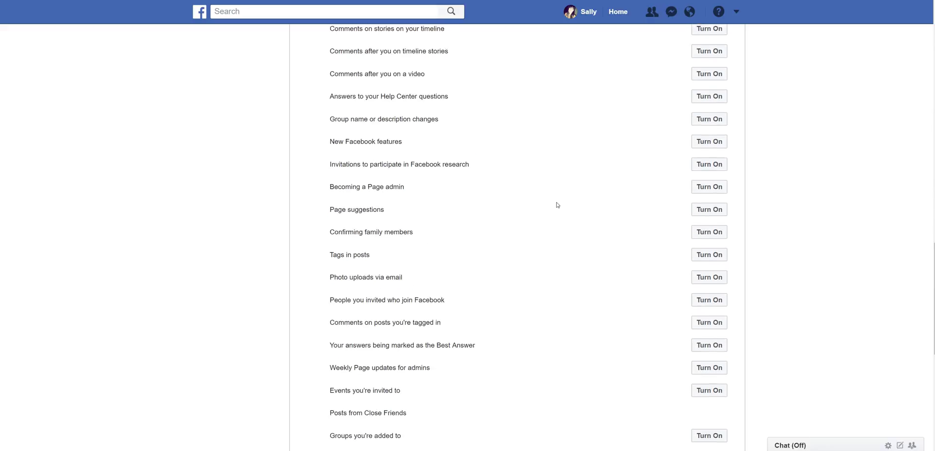
{"action": "scroll", "coordinate": [557, 205], "scroll_direction": "down", "scroll_amount": 4}
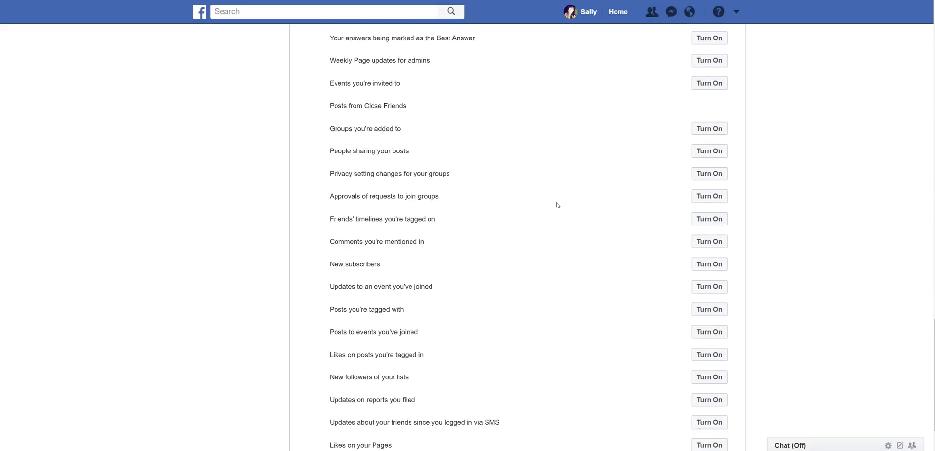
{"action": "scroll", "coordinate": [558, 205], "scroll_direction": "up", "scroll_amount": 1}
{"action": "scroll", "coordinate": [558, 205], "scroll_direction": "up", "scroll_amount": 1}
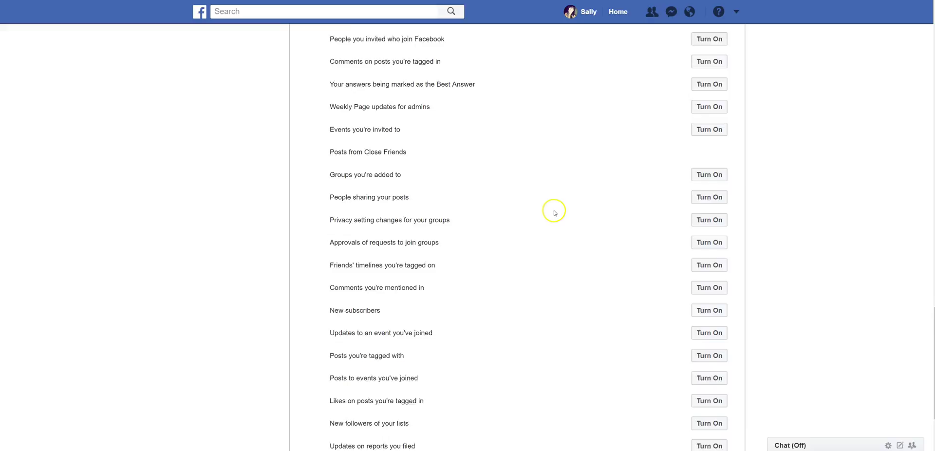
{"action": "scroll", "coordinate": [554, 211], "scroll_direction": "down", "scroll_amount": 2}
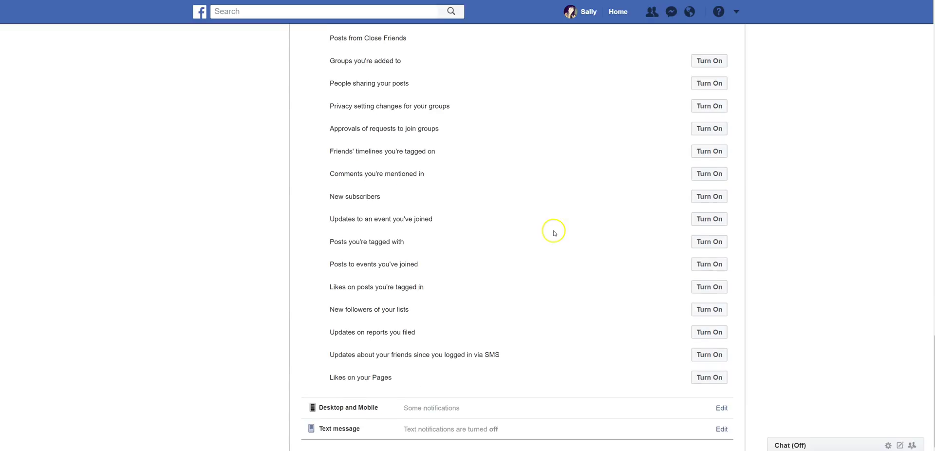
- In Desktop and Mobile, turn on 'Friends' timelines you're tagged on' and 'Updates to an event you've joined'
{"action": "left_click", "coordinate": [438, 408]}
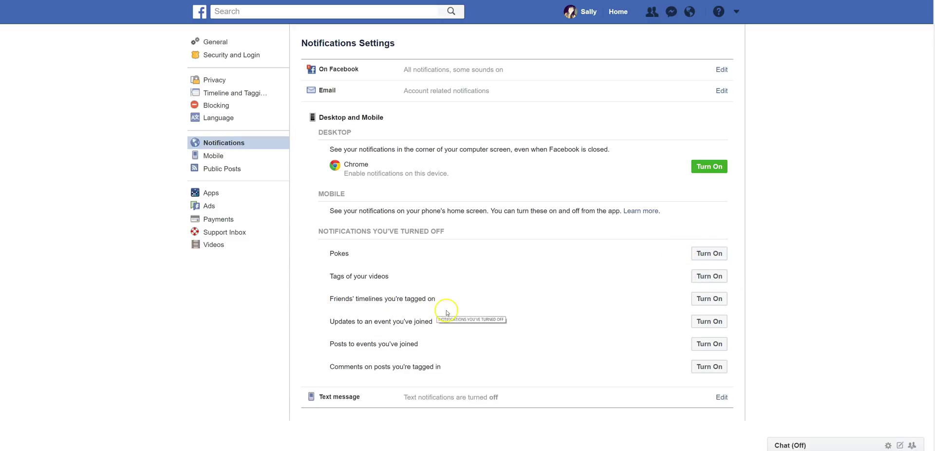
{"action": "left_click", "coordinate": [711, 300]}
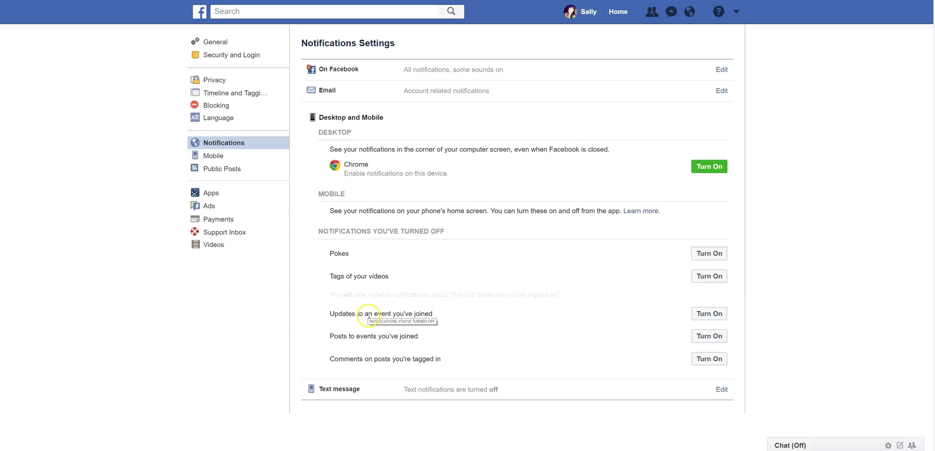
{"action": "left_click", "coordinate": [710, 299]}
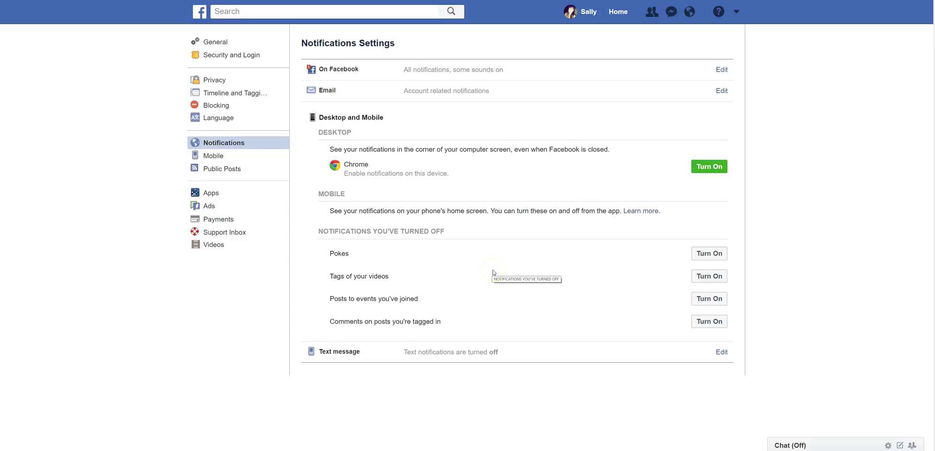
- Open the Text message notification settings, which show text notifications are off
{"action": "left_click", "coordinate": [483, 351]}
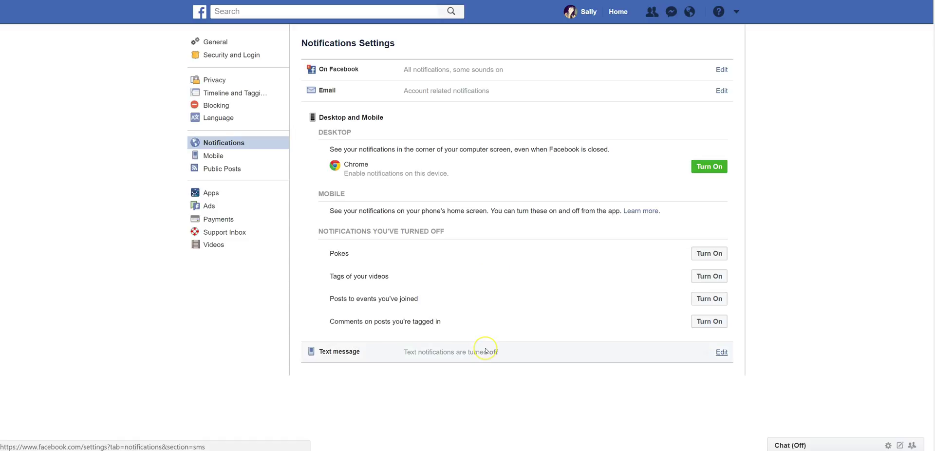